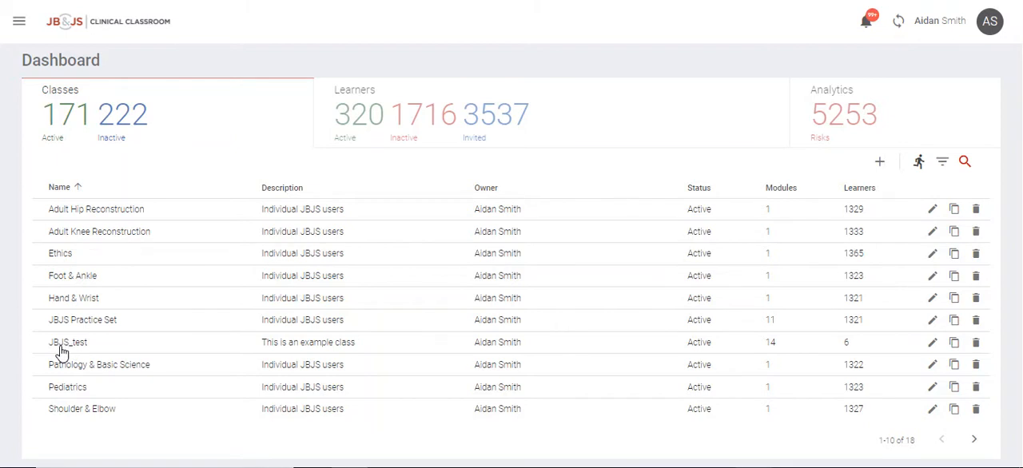
In the JBJS_test class, start a new assignment based on the Custom Quiz template.
{"action": "left_click", "coordinate": [62, 350]}
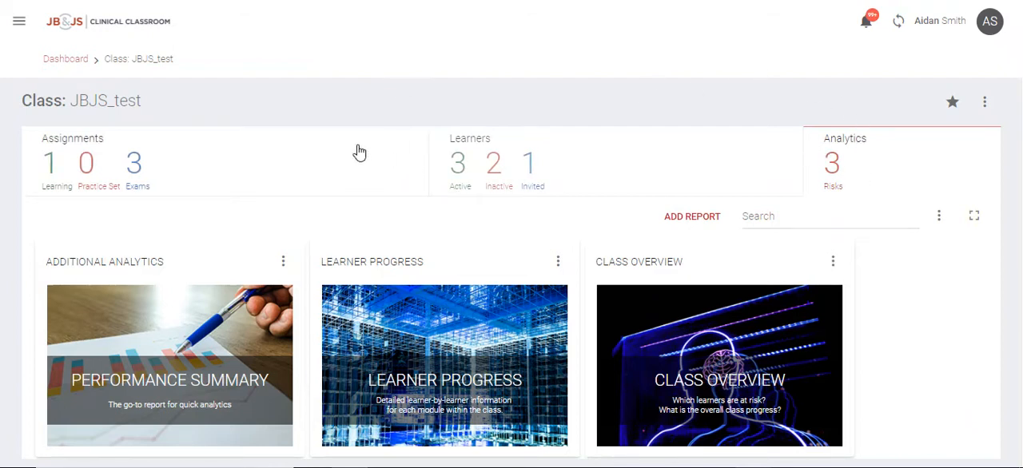
{"action": "left_click", "coordinate": [164, 173]}
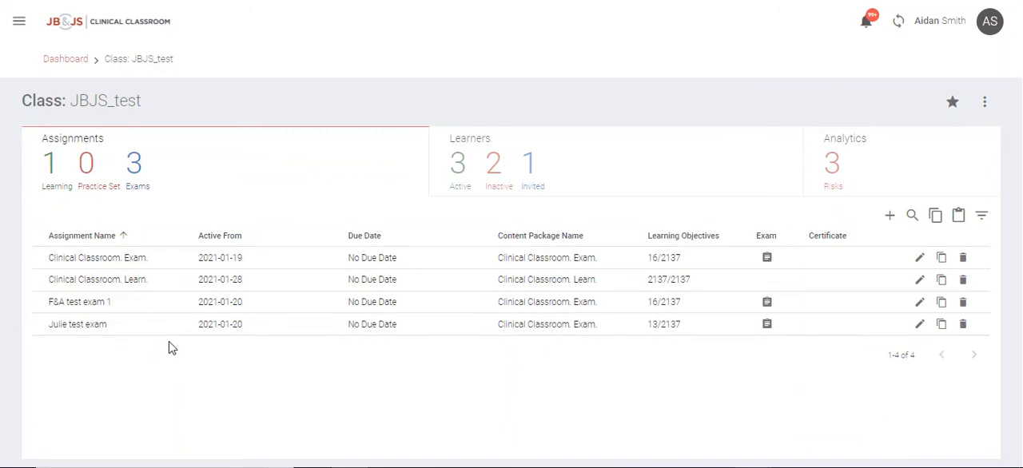
{"action": "left_click", "coordinate": [891, 217]}
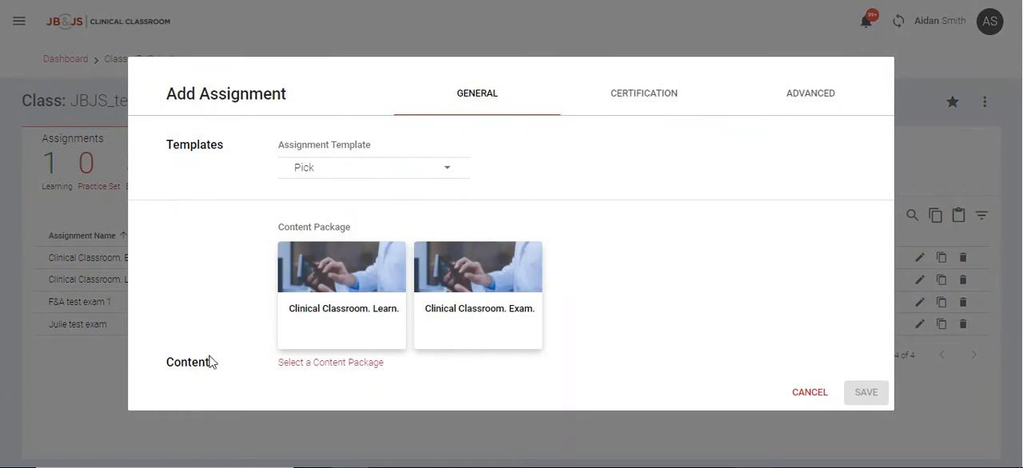
{"action": "left_click", "coordinate": [446, 172]}
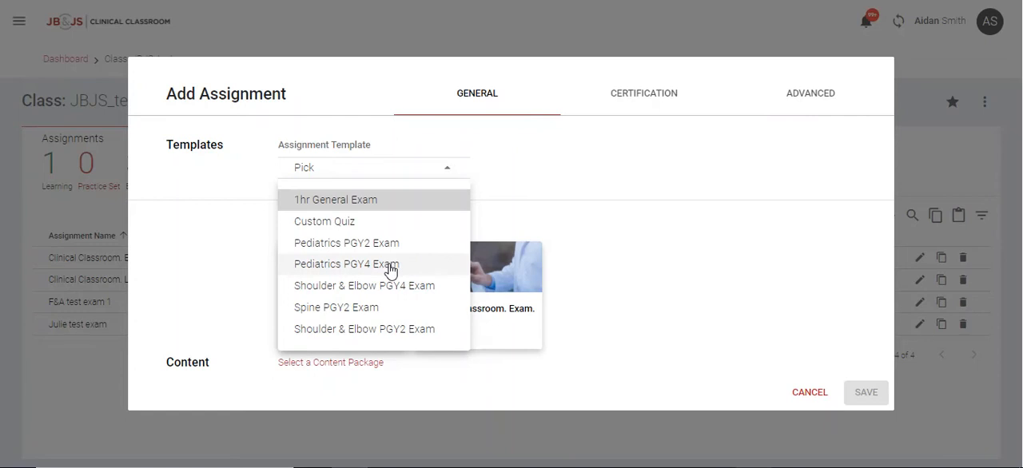
{"action": "left_click", "coordinate": [324, 226]}
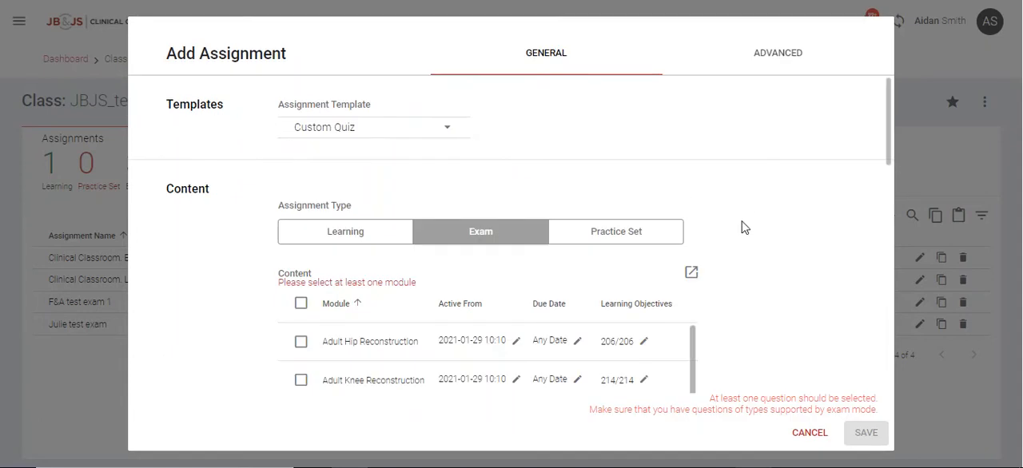
Include the Adult Hip Reconstruction module in the exam and open its learning objectives for editing.
{"action": "scroll", "coordinate": [759, 270], "scroll_direction": "down", "scroll_amount": 1}
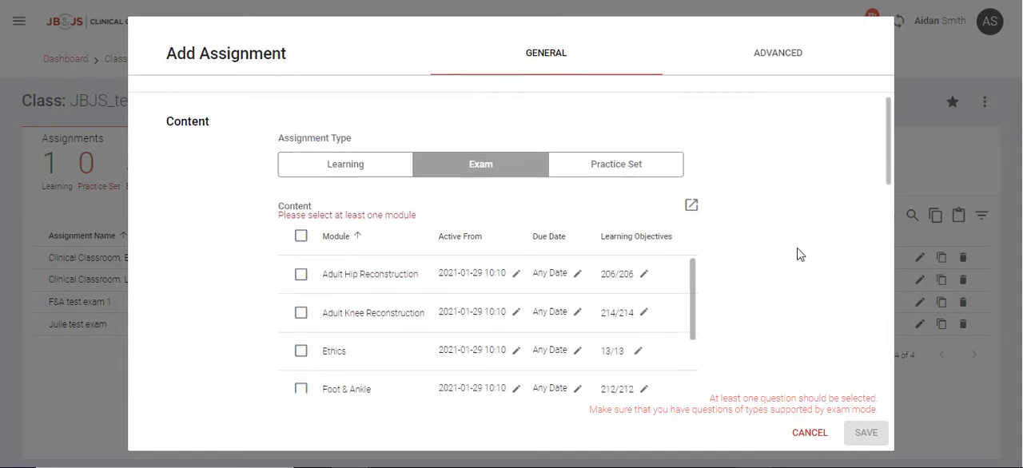
{"action": "scroll", "coordinate": [775, 259], "scroll_direction": "down", "scroll_amount": 1}
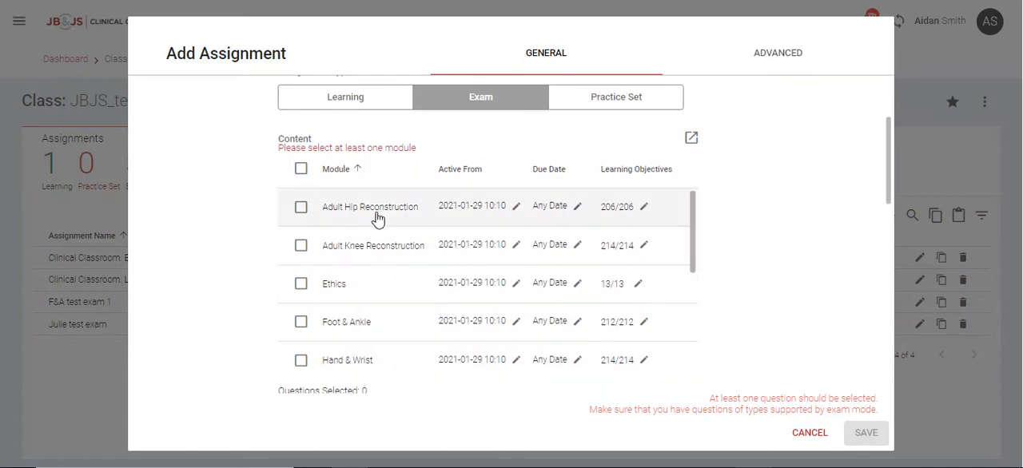
{"action": "left_click", "coordinate": [301, 208]}
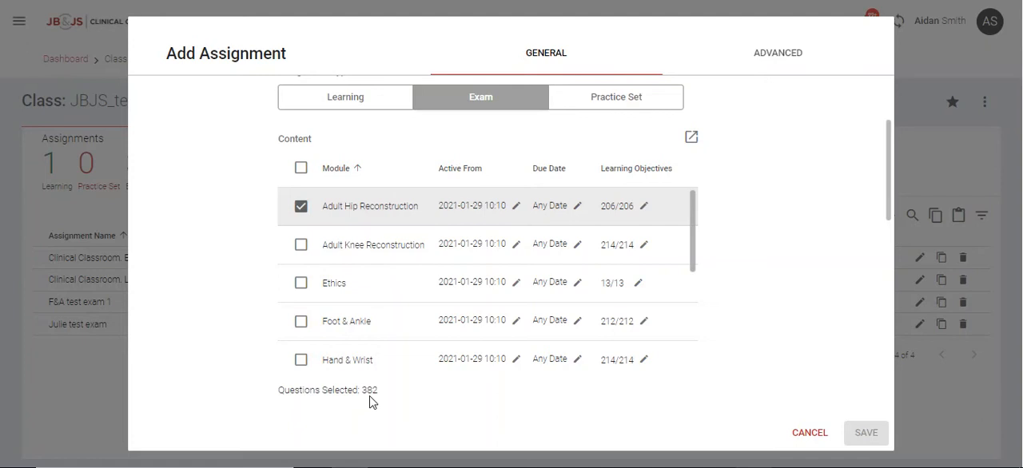
{"action": "left_click", "coordinate": [642, 207]}
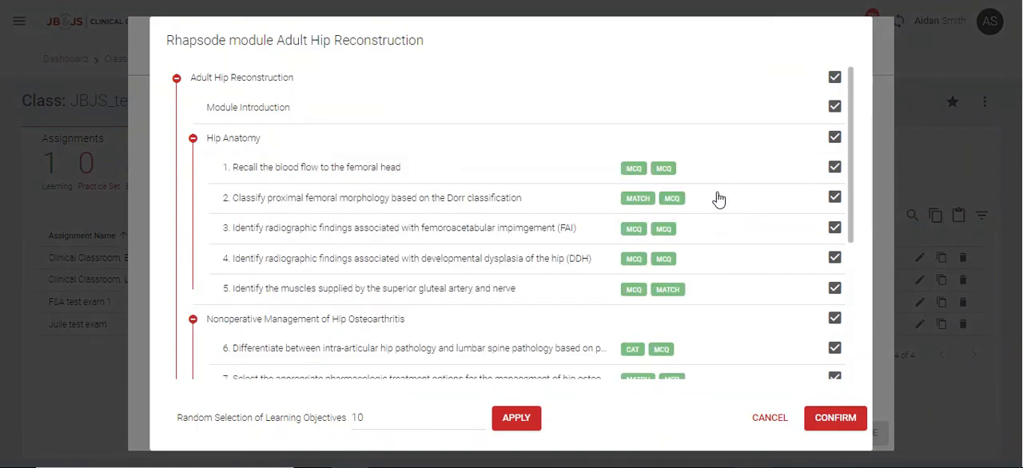
Clear all Adult Hip Reconstruction objectives and select only Hip Anatomy objectives 1 to 3.
{"action": "left_click", "coordinate": [834, 79]}
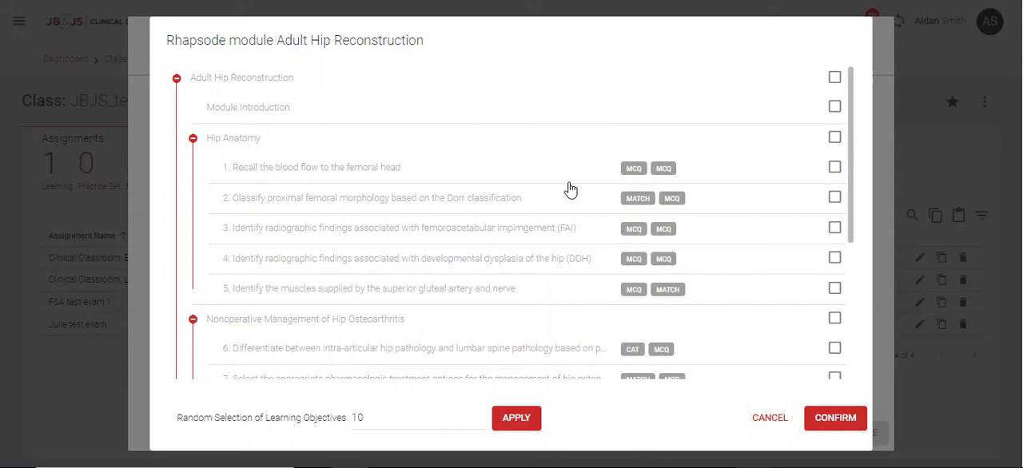
{"action": "left_click", "coordinate": [834, 169]}
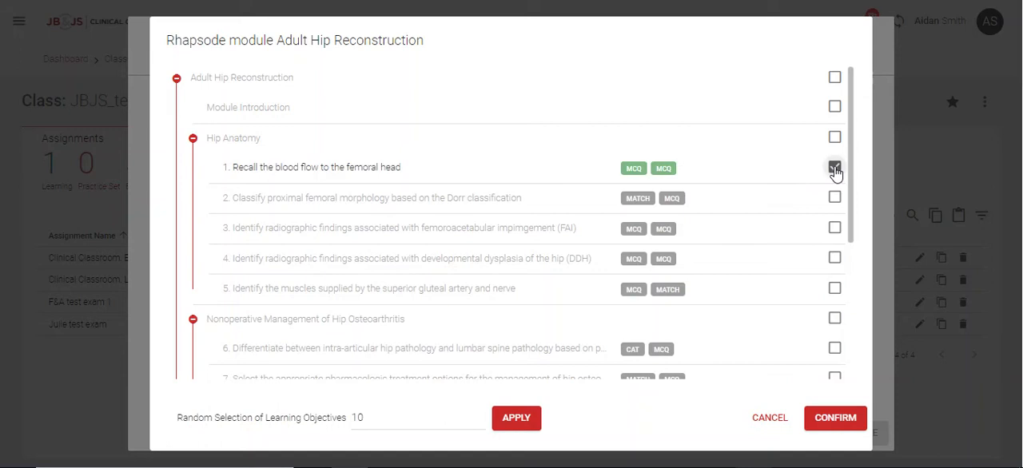
{"action": "left_click", "coordinate": [834, 198]}
{"action": "left_click", "coordinate": [834, 229]}
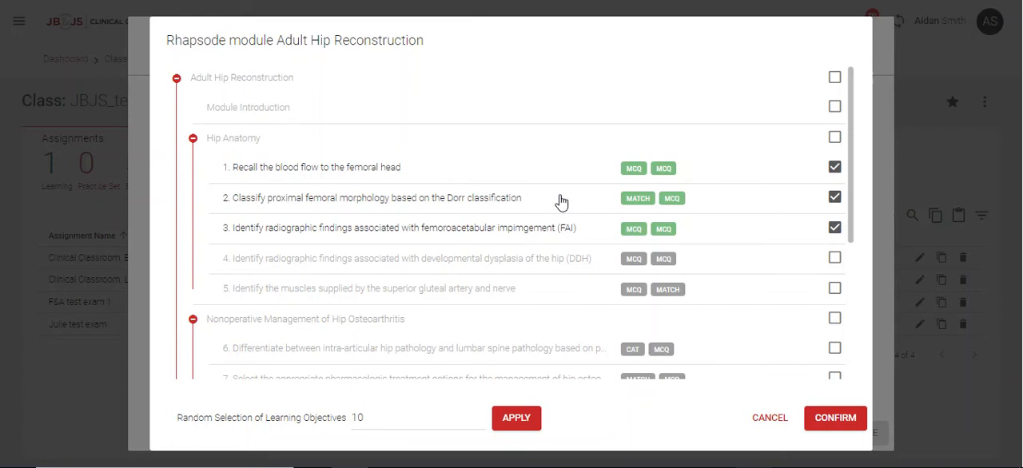
Limit Hip Anatomy objective 1 to its first MCQ, and add the first MCQ of objective 4 and both questions of objective 5.
{"action": "mouse_move", "coordinate": [633, 177]}
{"action": "mouse_move", "coordinate": [634, 359]}
{"action": "left_click", "coordinate": [834, 169]}
{"action": "left_click", "coordinate": [834, 168]}
{"action": "left_click", "coordinate": [834, 169]}
{"action": "left_click", "coordinate": [834, 169]}
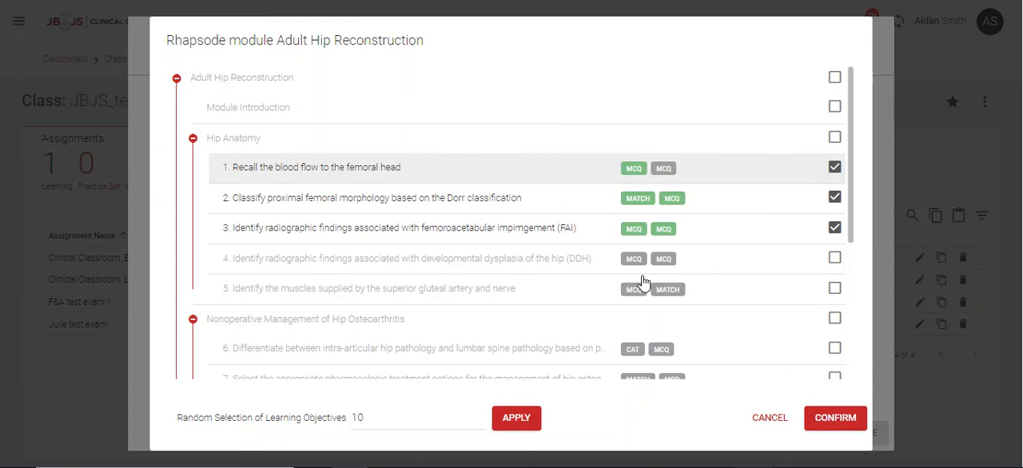
{"action": "left_click", "coordinate": [649, 265]}
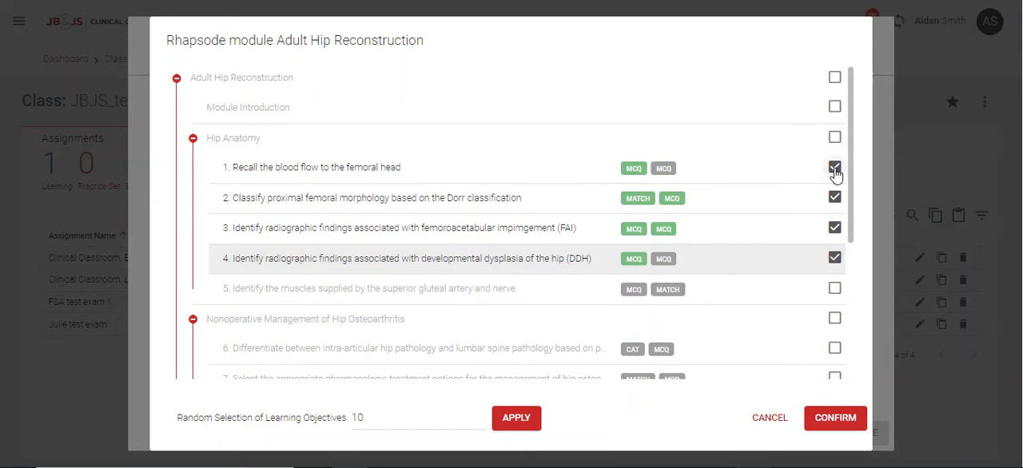
{"action": "left_click", "coordinate": [834, 288]}
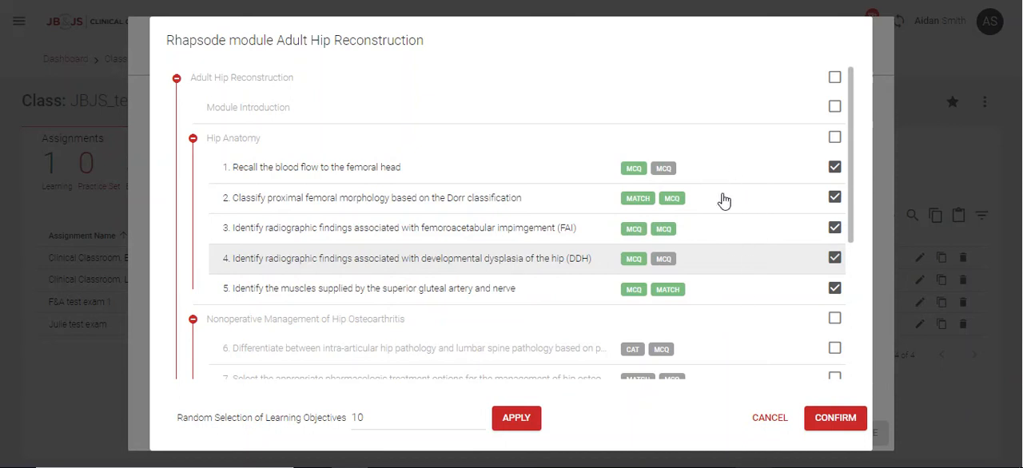
Apply a random selection of 15 learning objectives to the Adult Hip Reconstruction module.
{"action": "scroll", "coordinate": [714, 212], "scroll_direction": "down", "scroll_amount": 4}
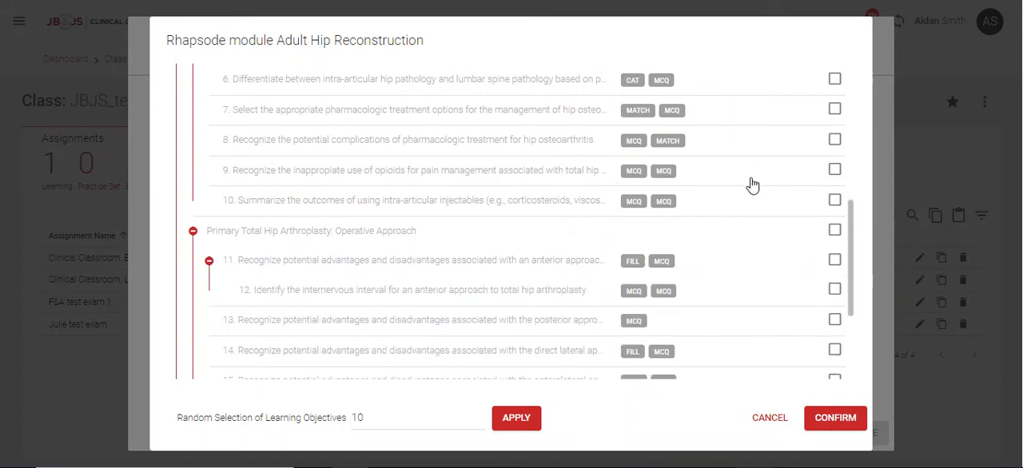
{"action": "scroll", "coordinate": [730, 221], "scroll_direction": "up", "scroll_amount": 4}
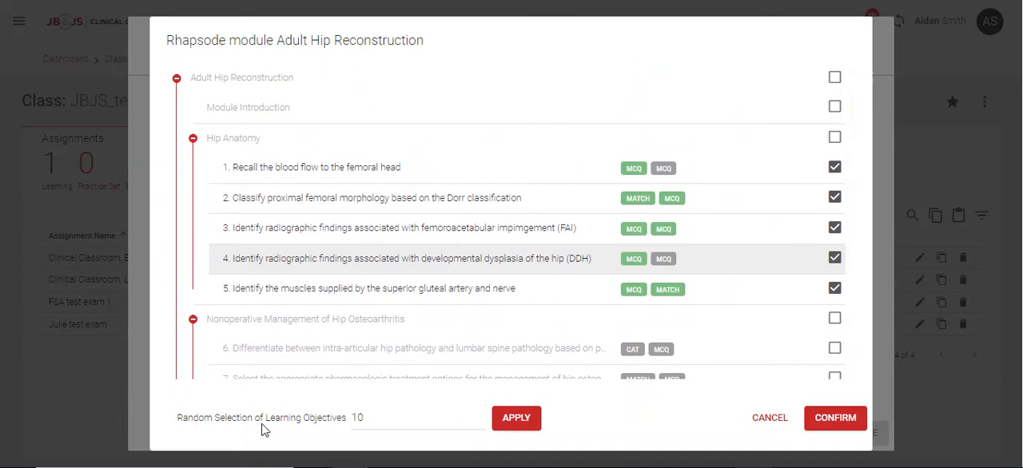
{"action": "left_click", "coordinate": [374, 416]}
{"action": "left_click", "coordinate": [515, 423]}
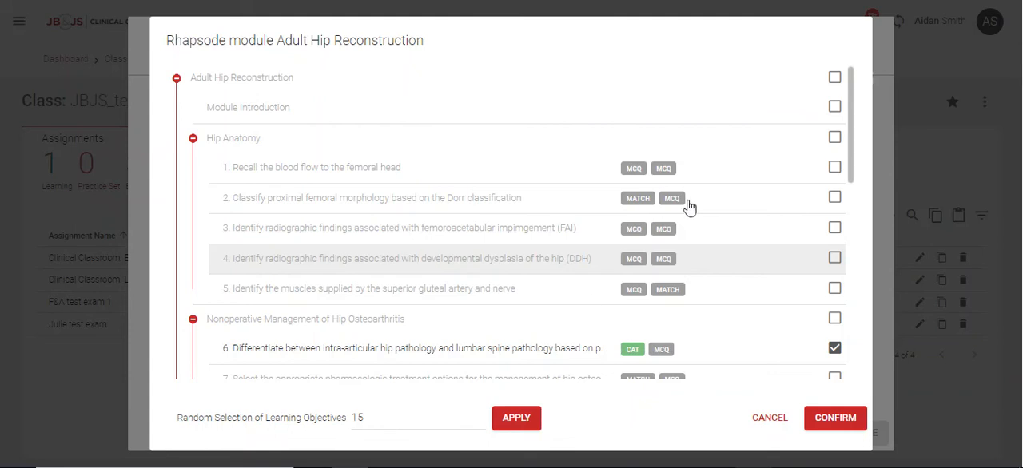
Replace objective 6 with objective 8 under Nonoperative Management of Hip Osteoarthritis and confirm the module's selection.
{"action": "scroll", "coordinate": [738, 223], "scroll_direction": "down", "scroll_amount": 2}
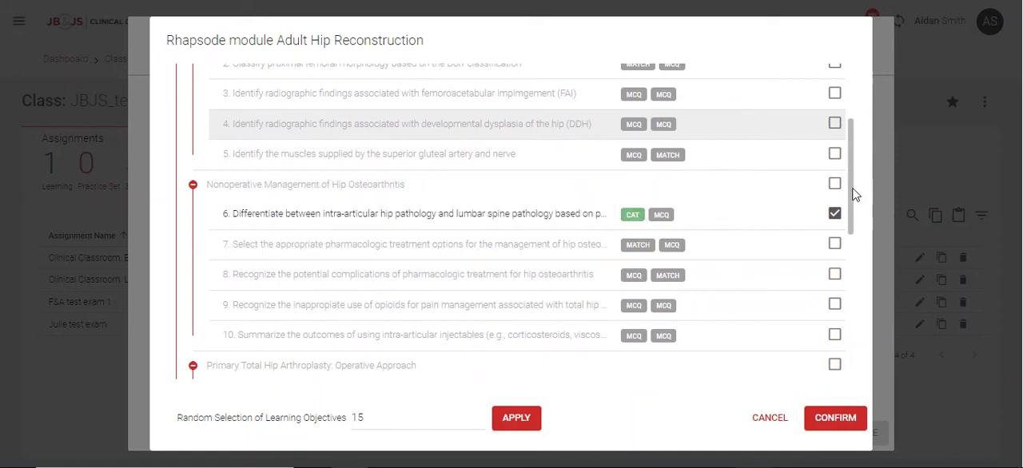
{"action": "scroll", "coordinate": [848, 203], "scroll_direction": "down", "scroll_amount": 2}
{"action": "mouse_move", "coordinate": [848, 203]}
{"action": "left_mouse_down"}
{"action": "mouse_move", "coordinate": [836, 251]}
{"action": "mouse_move", "coordinate": [845, 218]}
{"action": "left_mouse_up"}
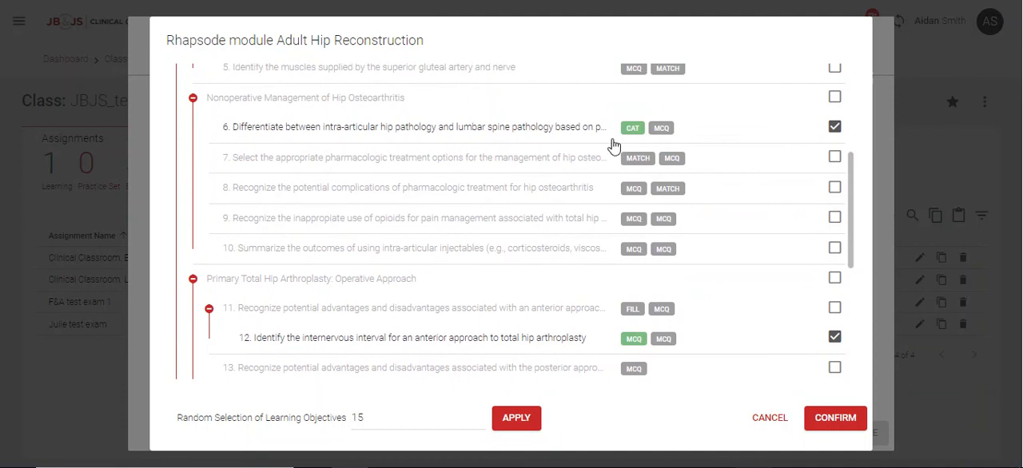
{"action": "left_click", "coordinate": [834, 127]}
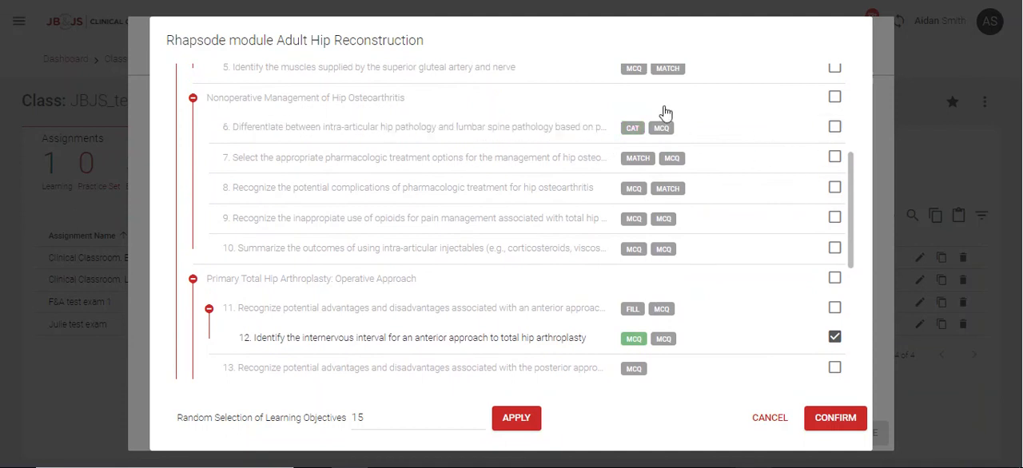
{"action": "left_click", "coordinate": [834, 188]}
{"action": "mouse_move", "coordinate": [627, 191]}
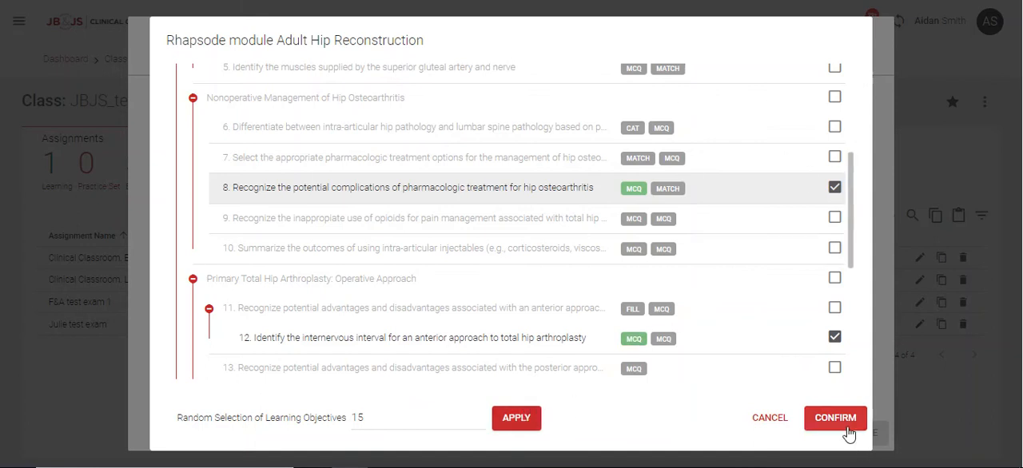
{"action": "left_click", "coordinate": [835, 419]}
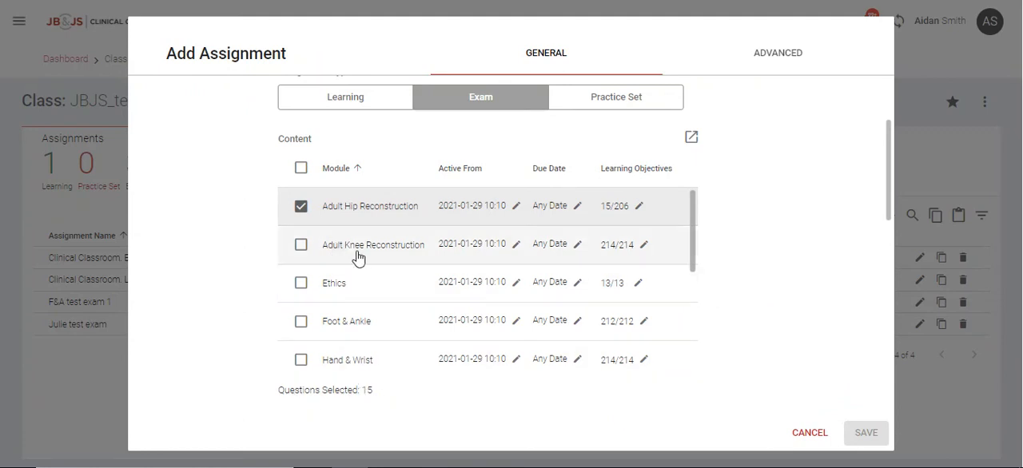
Include the Adult Knee Reconstruction module in the exam and clear all of its learning objectives.
{"action": "left_click", "coordinate": [300, 244]}
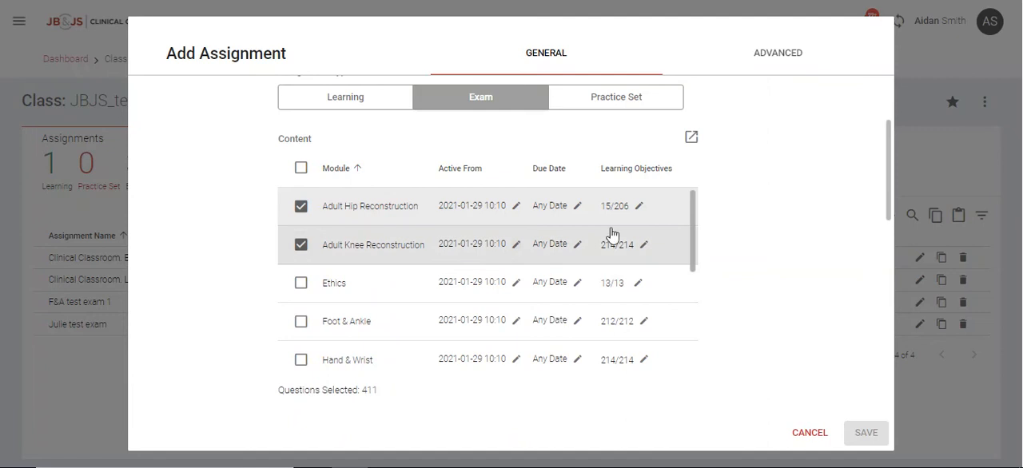
{"action": "left_click", "coordinate": [643, 246]}
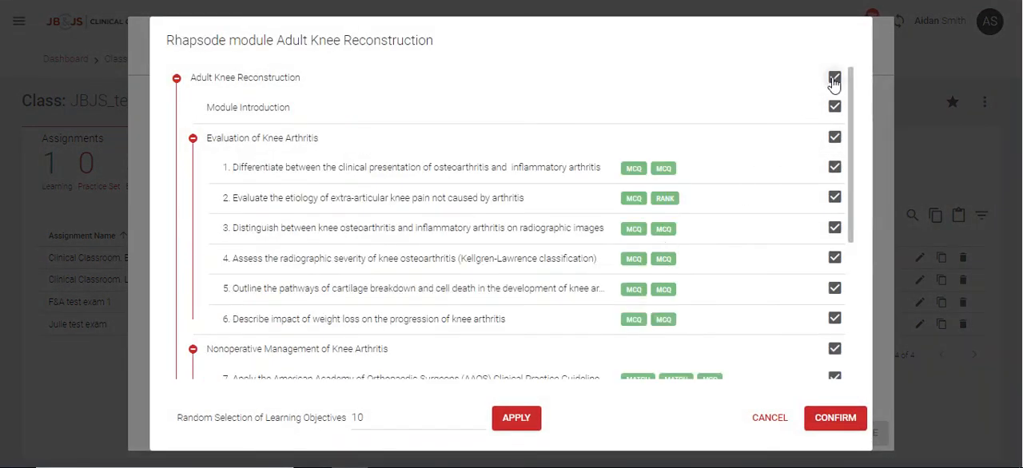
{"action": "left_click", "coordinate": [834, 80]}
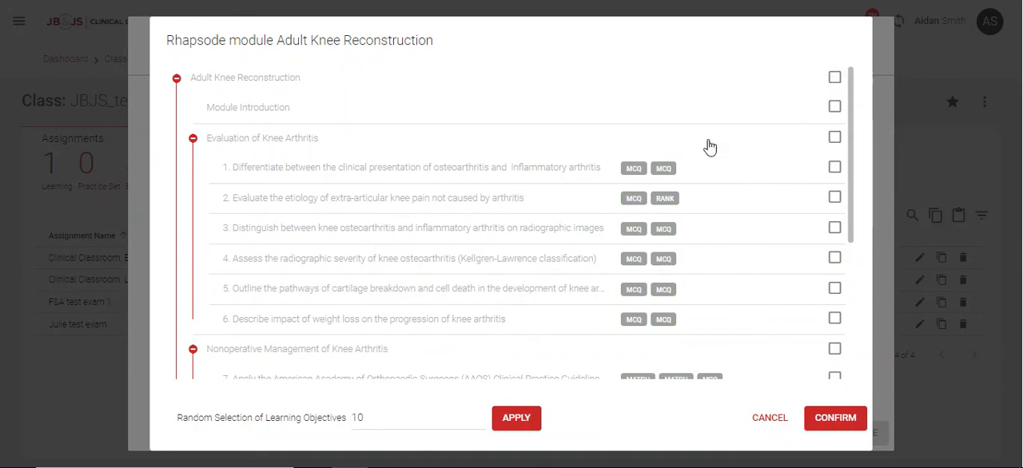
Select the first MCQ of objectives 32 to 36 under Operative Management of Knee Arthritis and confirm the selection.
{"action": "scroll", "coordinate": [262, 289], "scroll_direction": "down", "scroll_amount": 3}
{"action": "scroll", "coordinate": [265, 289], "scroll_direction": "down", "scroll_amount": 5}
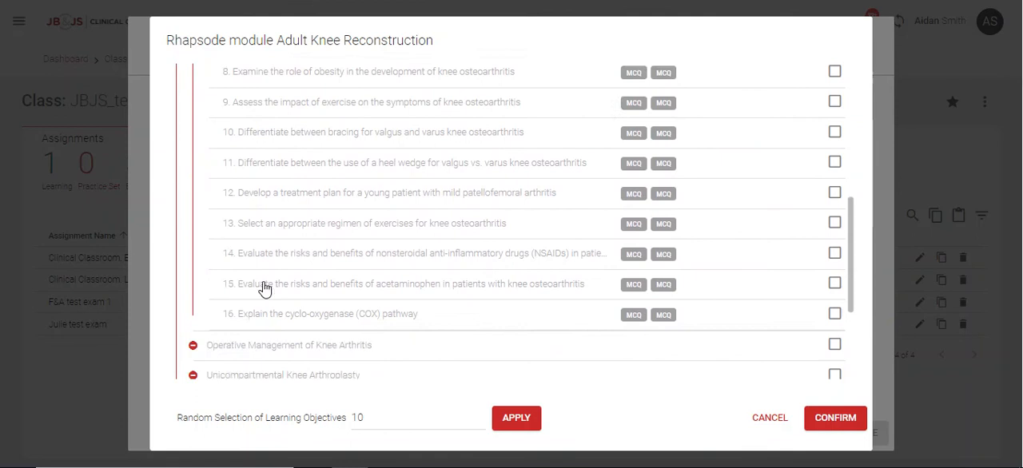
{"action": "scroll", "coordinate": [293, 325], "scroll_direction": "down", "scroll_amount": 5}
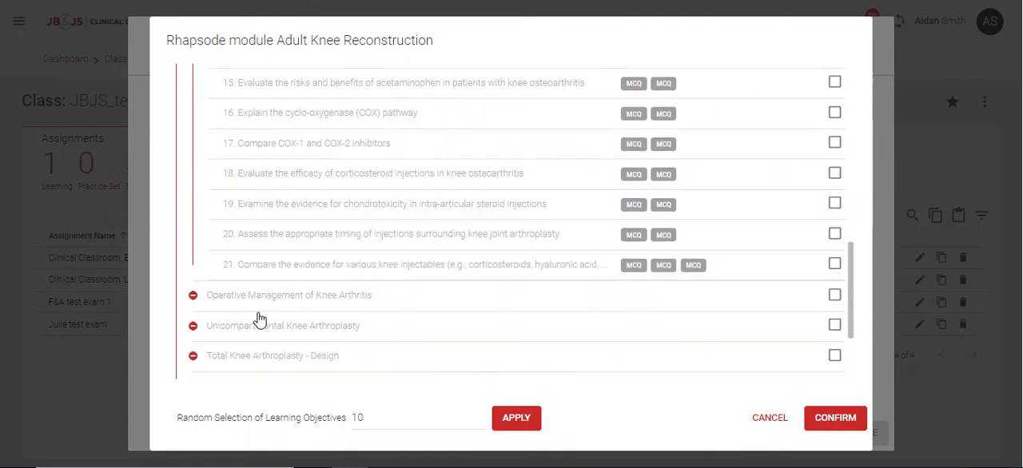
{"action": "scroll", "coordinate": [290, 326], "scroll_direction": "down", "scroll_amount": 5}
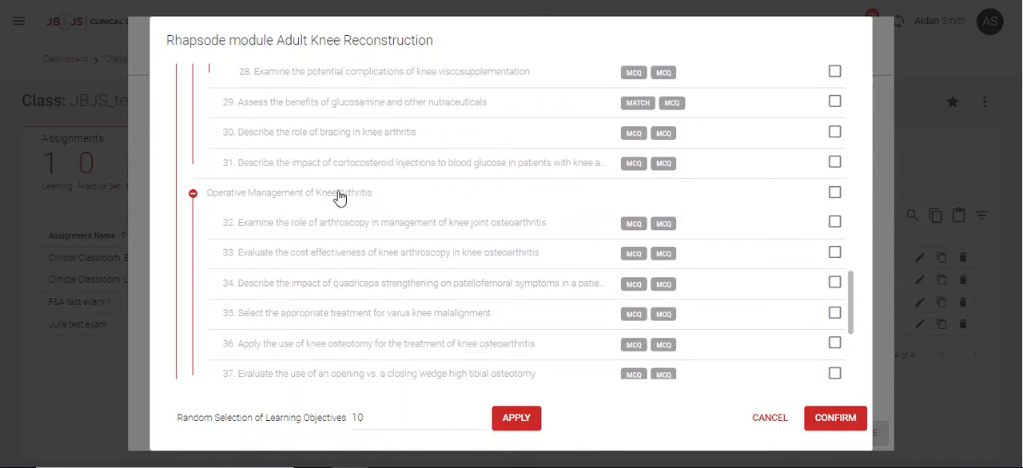
{"action": "scroll", "coordinate": [367, 231], "scroll_direction": "down", "scroll_amount": 2}
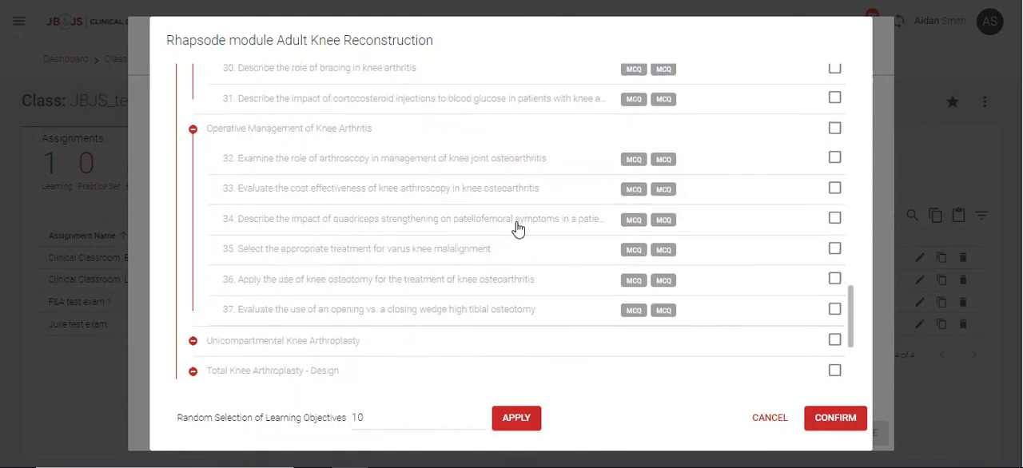
{"action": "left_click", "coordinate": [832, 159]}
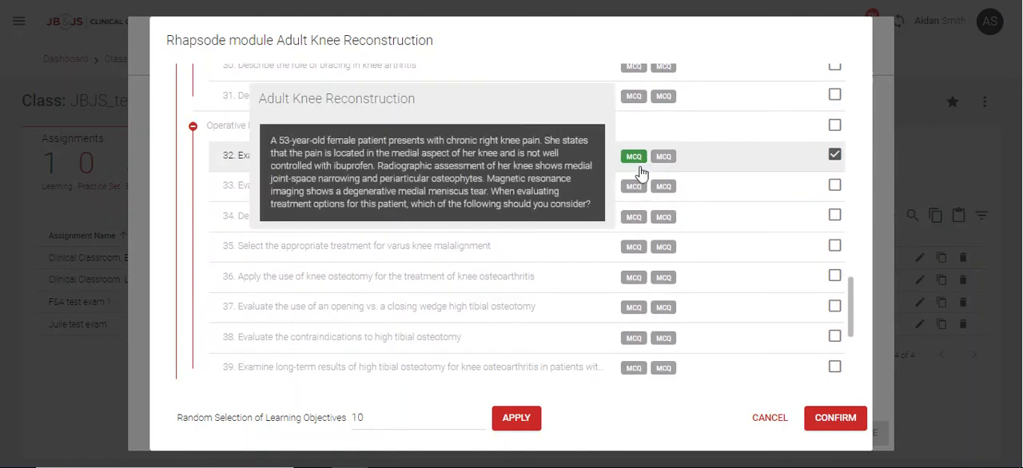
{"action": "left_click", "coordinate": [633, 188]}
{"action": "left_click", "coordinate": [633, 217]}
{"action": "left_click", "coordinate": [633, 247]}
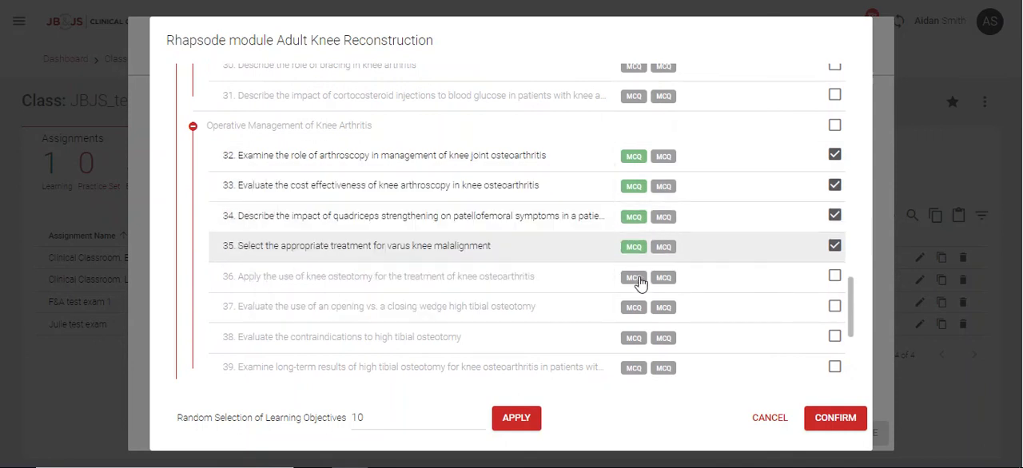
{"action": "left_click", "coordinate": [634, 277]}
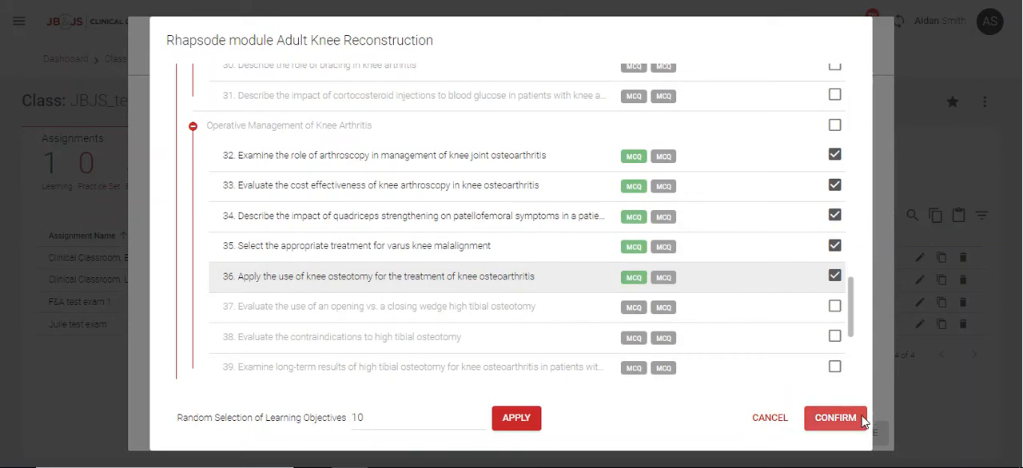
{"action": "left_click", "coordinate": [835, 418]}
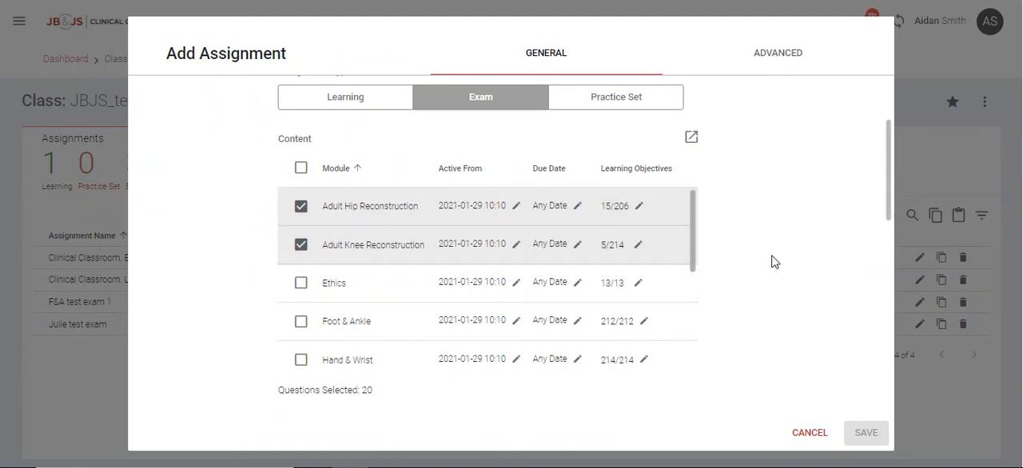
{"action": "scroll", "coordinate": [771, 261], "scroll_direction": "down", "scroll_amount": 3}
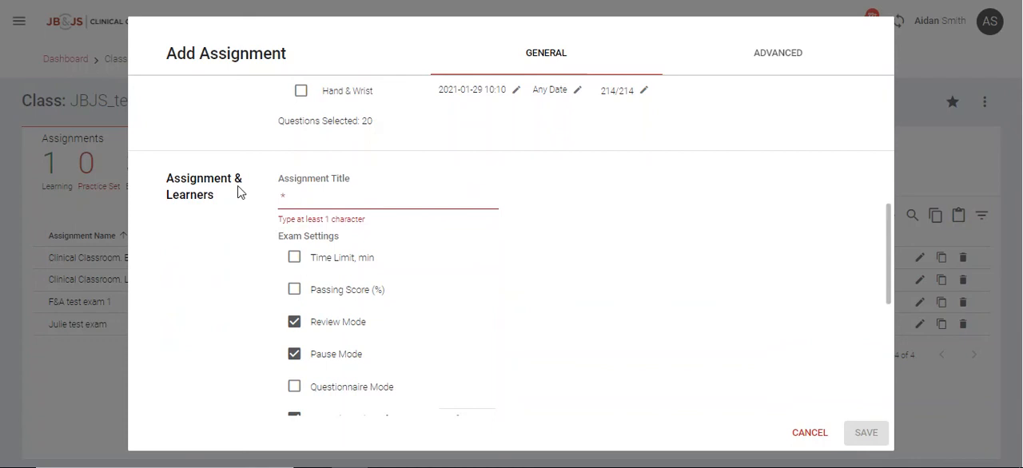
Title the new exam assignment "Test 1 2.26.2021".
{"action": "left_click", "coordinate": [307, 203]}
{"action": "type", "text": "Test 1 2.26.2021"}
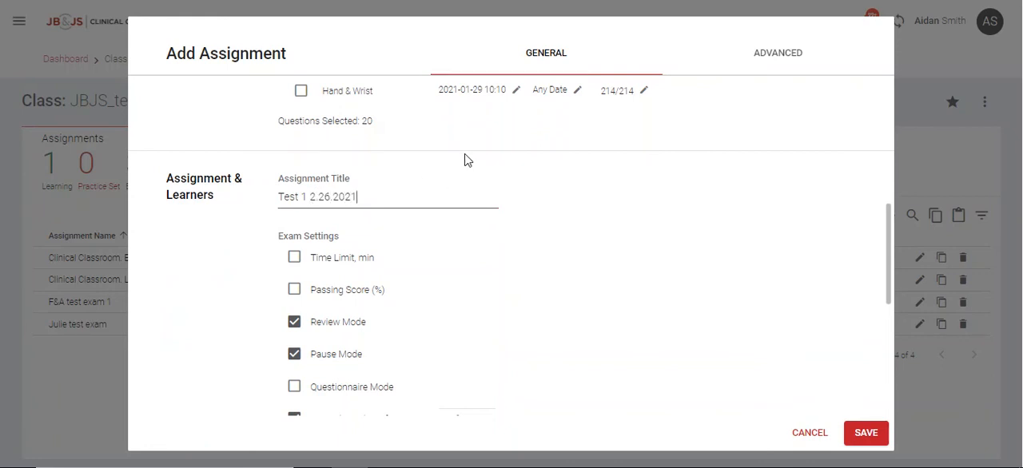
Assign the exam to selected learners only, choosing the second and fourth learners in the class list, and confirm the selection.
{"action": "scroll", "coordinate": [531, 243], "scroll_direction": "down", "scroll_amount": 1}
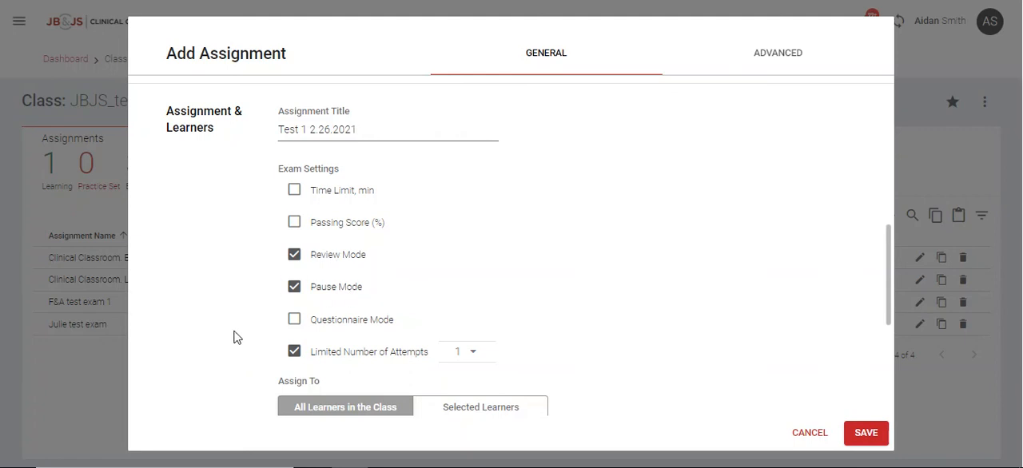
{"action": "scroll", "coordinate": [258, 335], "scroll_direction": "down", "scroll_amount": 2}
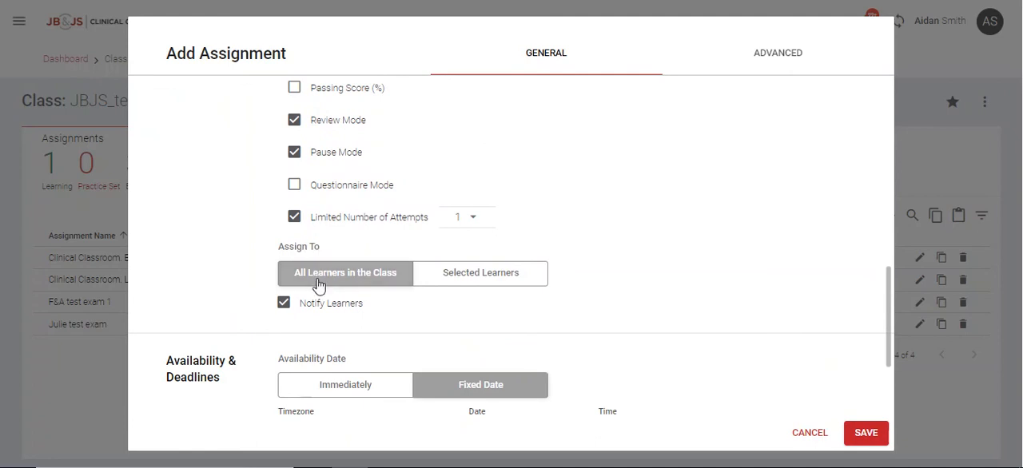
{"action": "left_click", "coordinate": [454, 276]}
{"action": "left_click", "coordinate": [651, 281]}
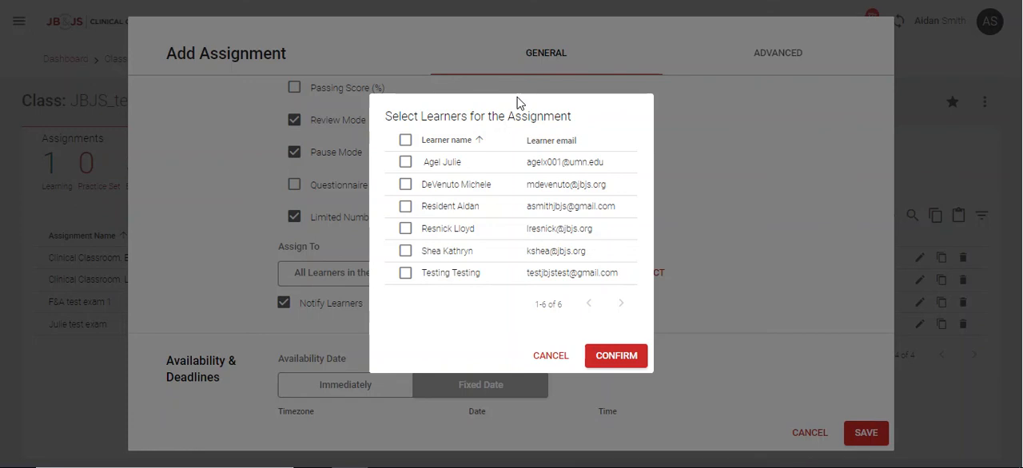
{"action": "left_click", "coordinate": [405, 185]}
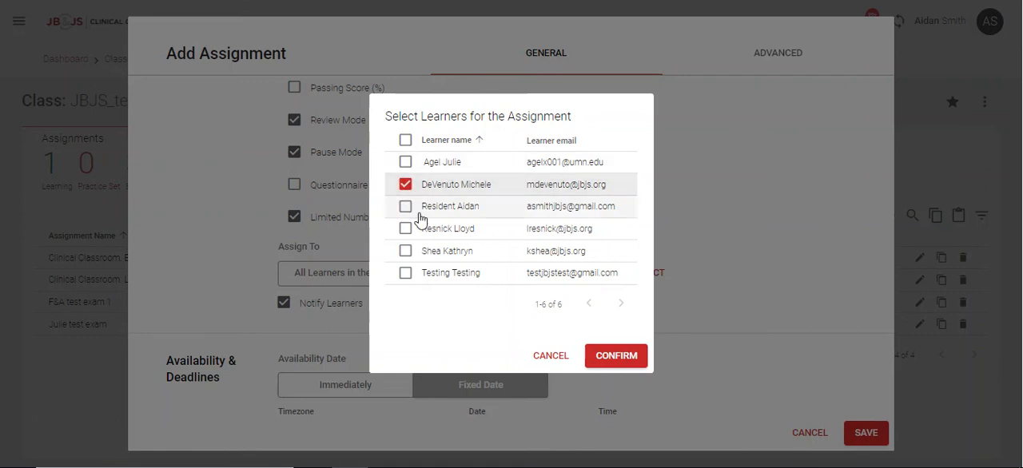
{"action": "left_click", "coordinate": [459, 228]}
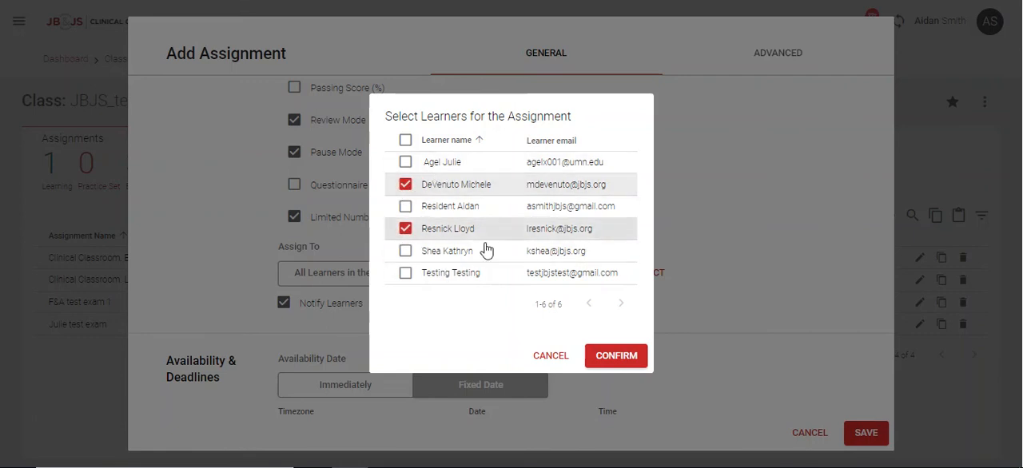
{"action": "left_click", "coordinate": [604, 354]}
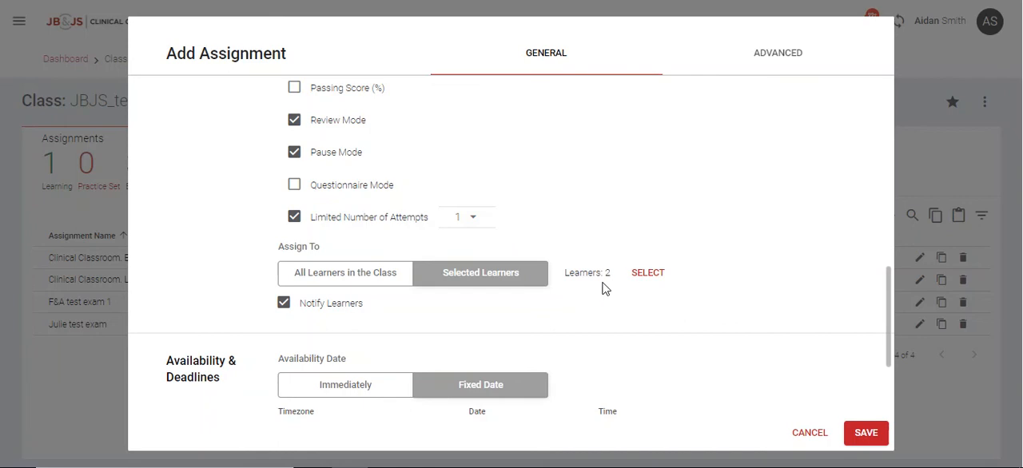
Save the exam assignment with its current availability and due date settings.
{"action": "scroll", "coordinate": [564, 303], "scroll_direction": "down", "scroll_amount": 2}
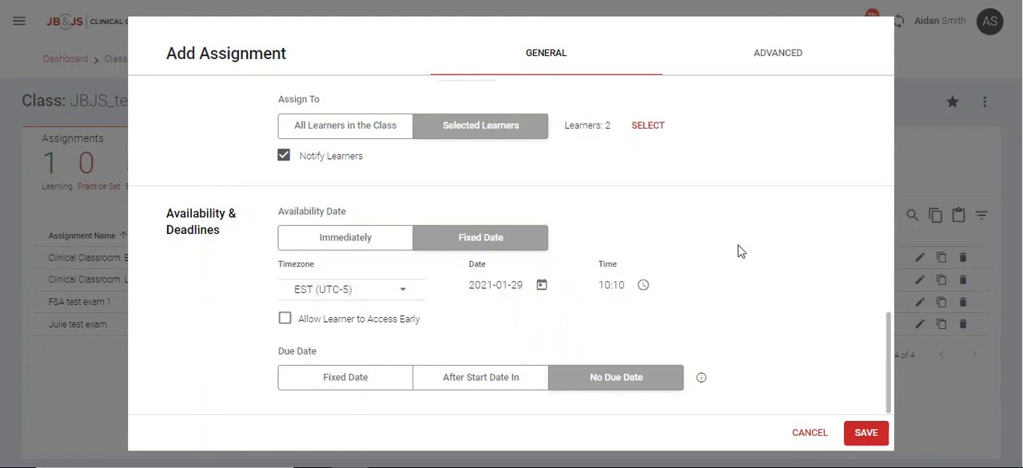
{"action": "left_click", "coordinate": [872, 437]}
{"action": "left_click", "coordinate": [866, 433]}
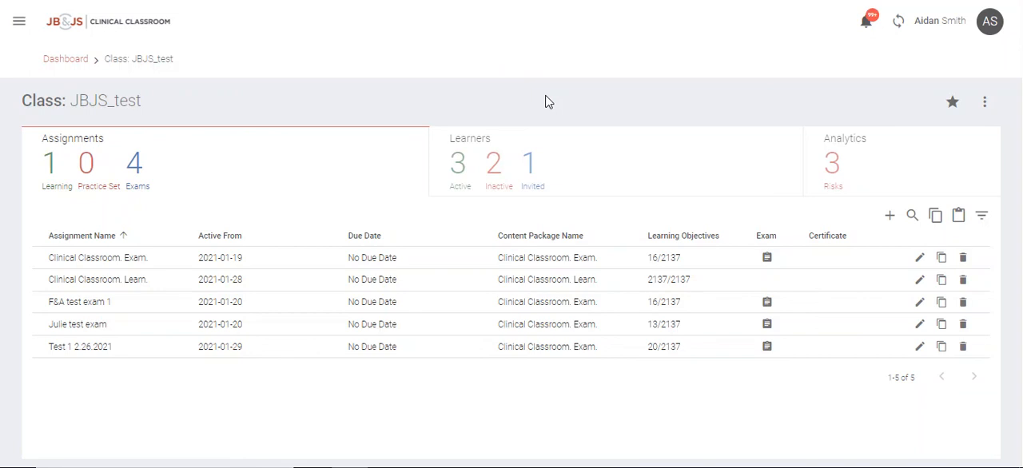
Open the class analytics and find the Exams report among the available reports.
{"action": "left_click", "coordinate": [882, 160]}
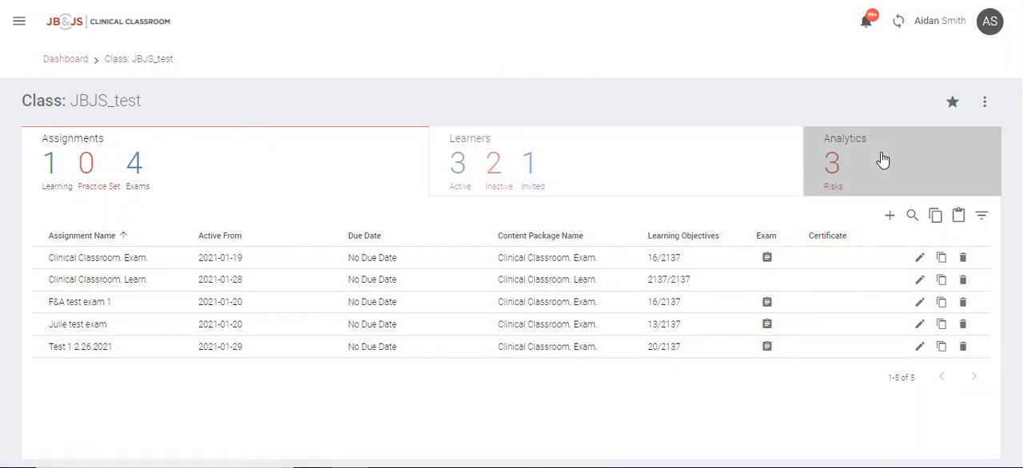
{"action": "scroll", "coordinate": [631, 324], "scroll_direction": "down", "scroll_amount": 3}
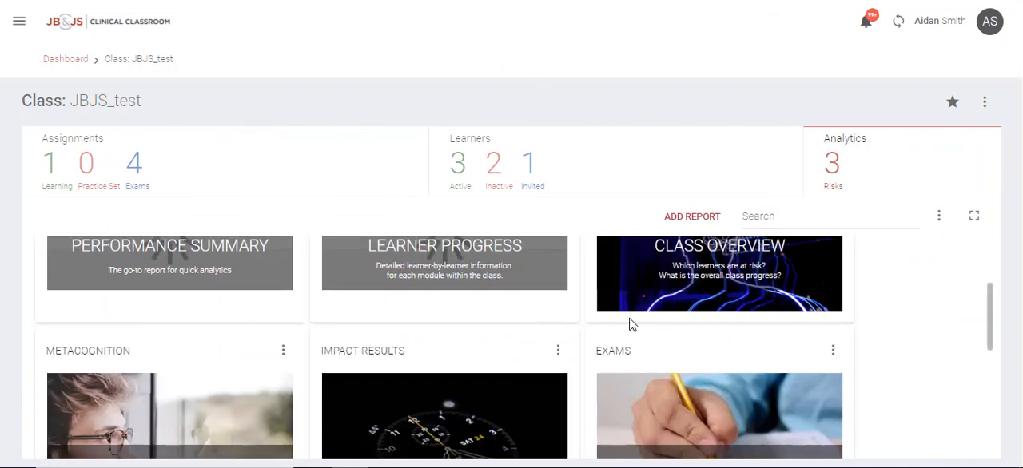
{"action": "scroll", "coordinate": [671, 328], "scroll_direction": "down", "scroll_amount": 1}
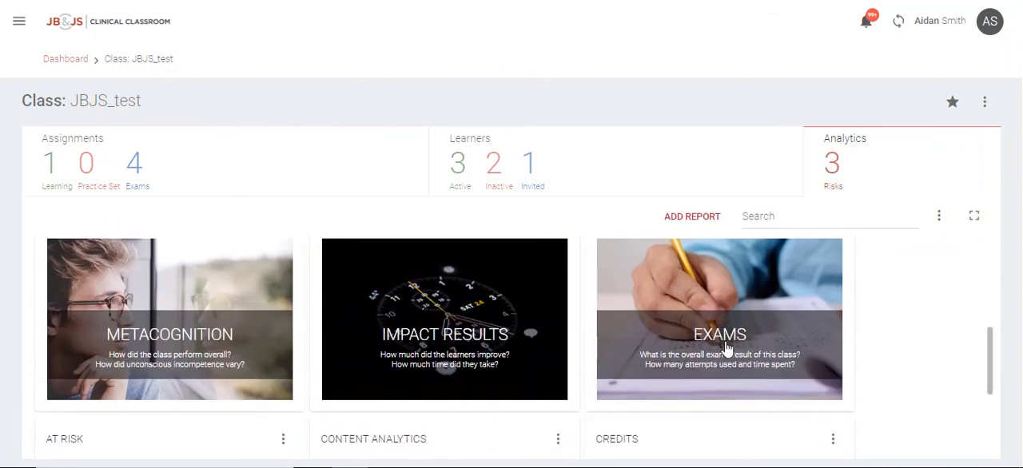